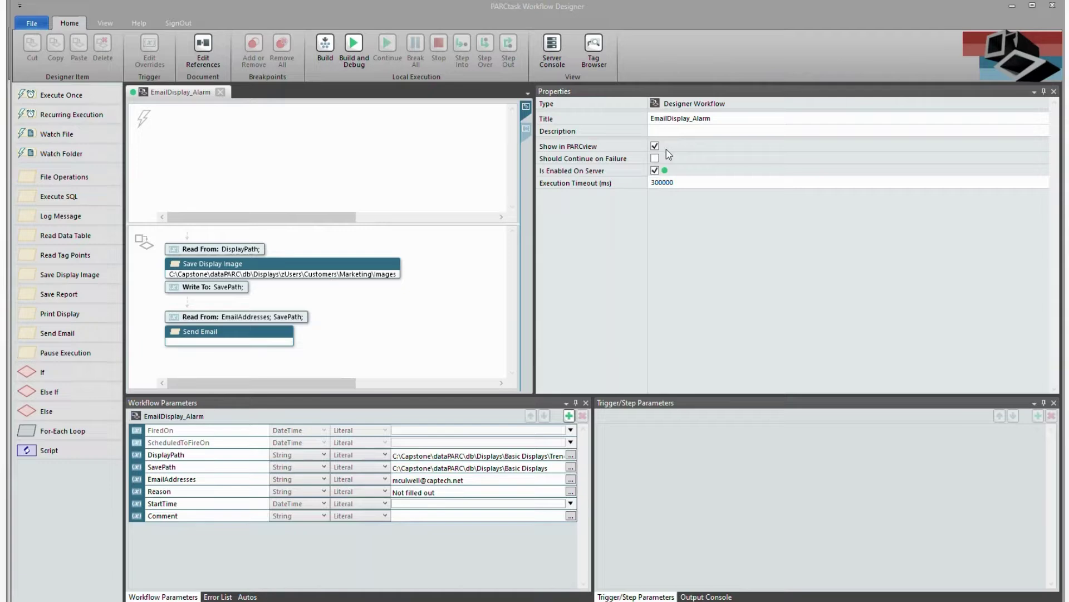
# - Select the Save Display Image step in EmailDisplay_Alarm to show its step parameters
pyautogui.click(218, 267)
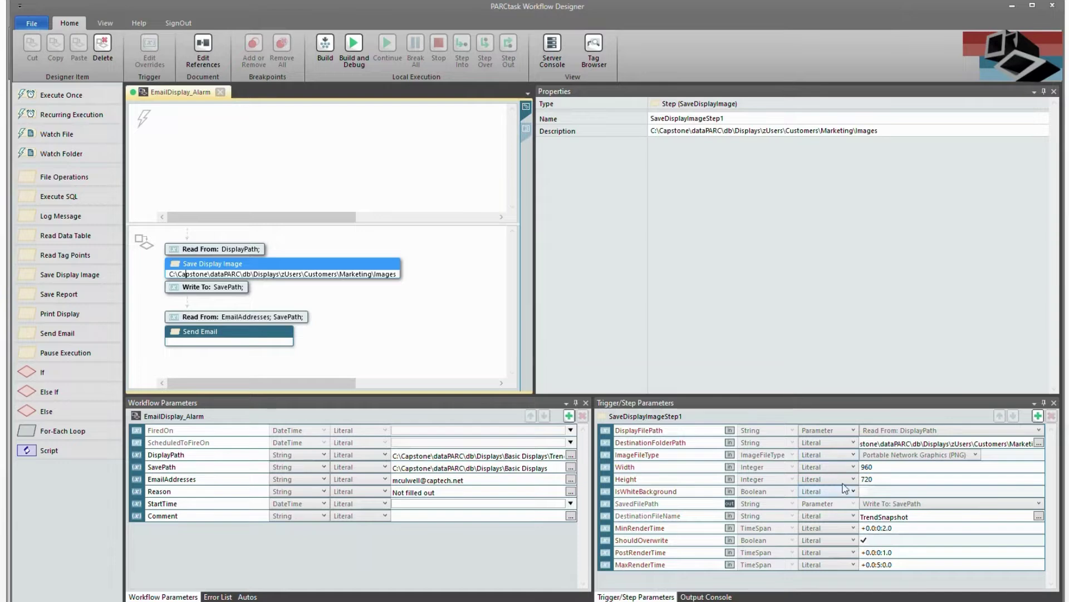
# - Review the DestinationFolderPath and DisplayFilePath step parameters and the DisplayPath workflow parameter
pyautogui.click(884, 443)
pyautogui.moveTo(930, 443); pyautogui.dragTo(984, 443)
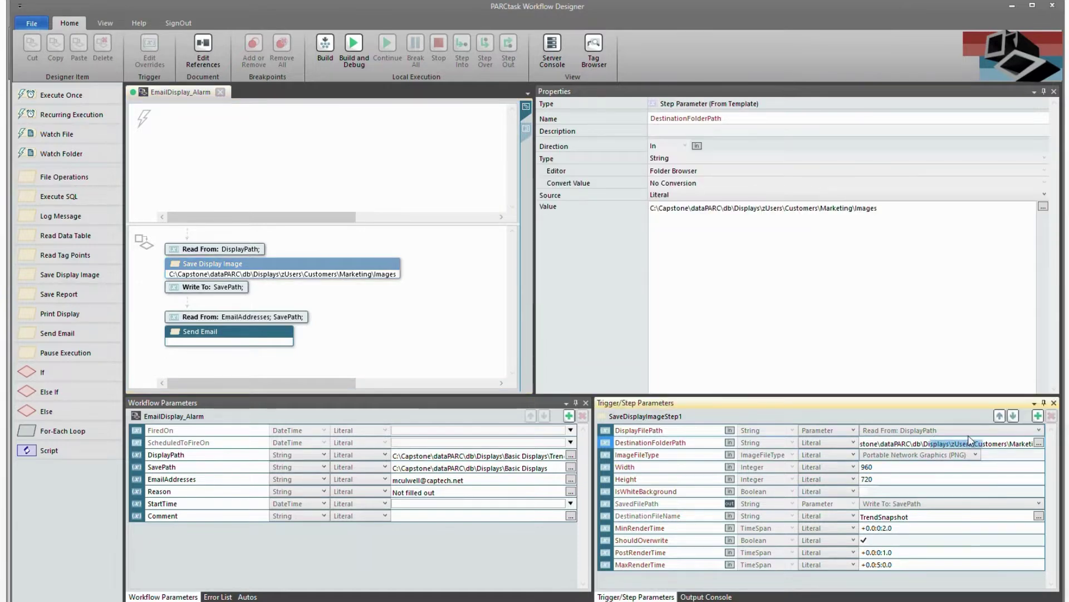
pyautogui.click(965, 433)
pyautogui.click(965, 433)
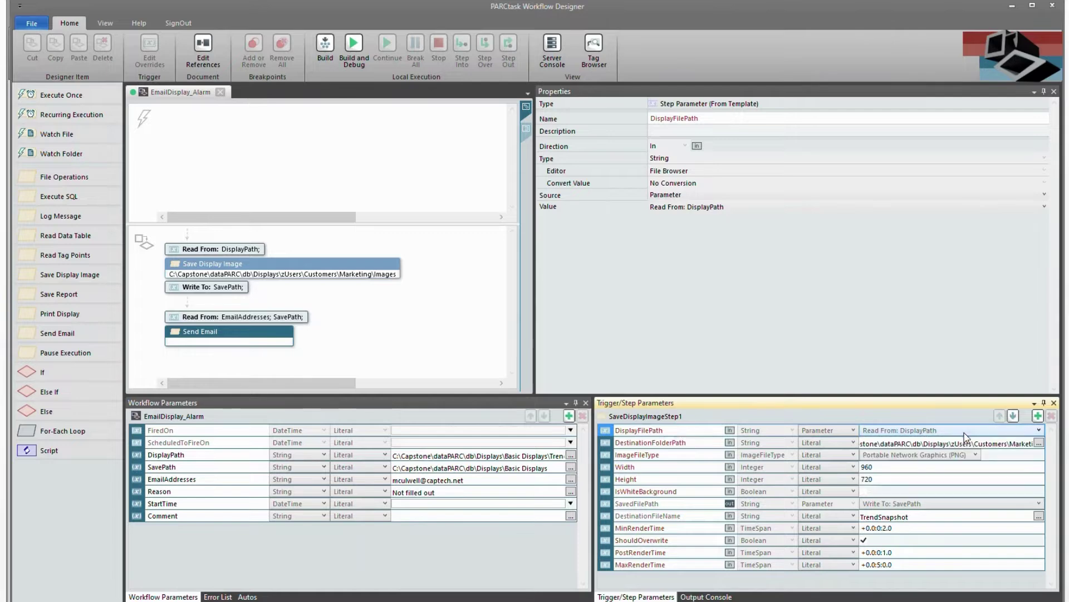
pyautogui.click(441, 459)
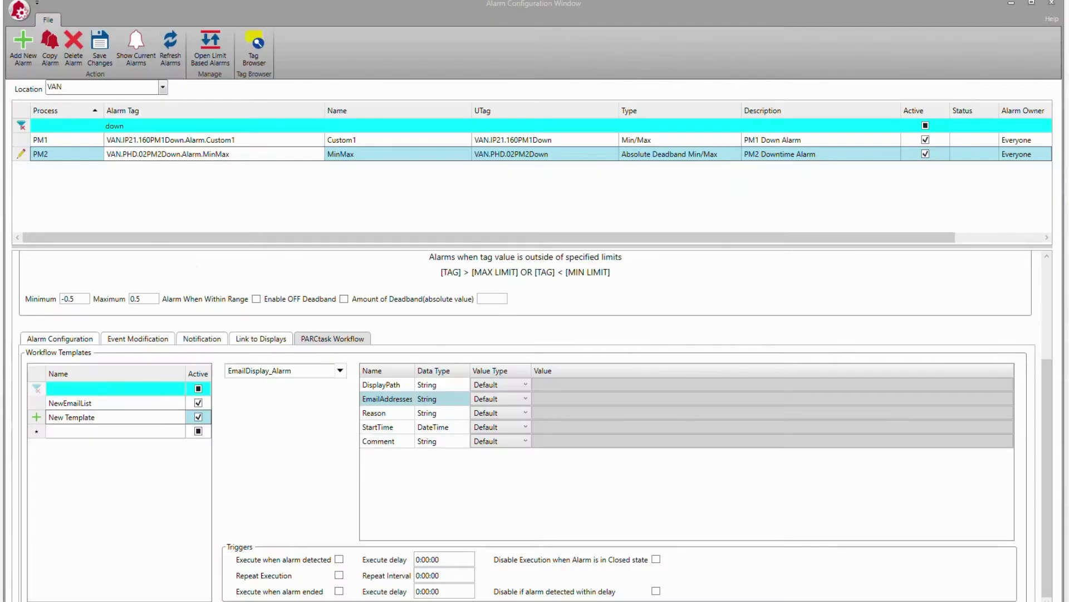
# - Add a New Template to the PM2 alarm's PARCtask workflows using EmailDisplay_Alarm
pyautogui.click(138, 338)
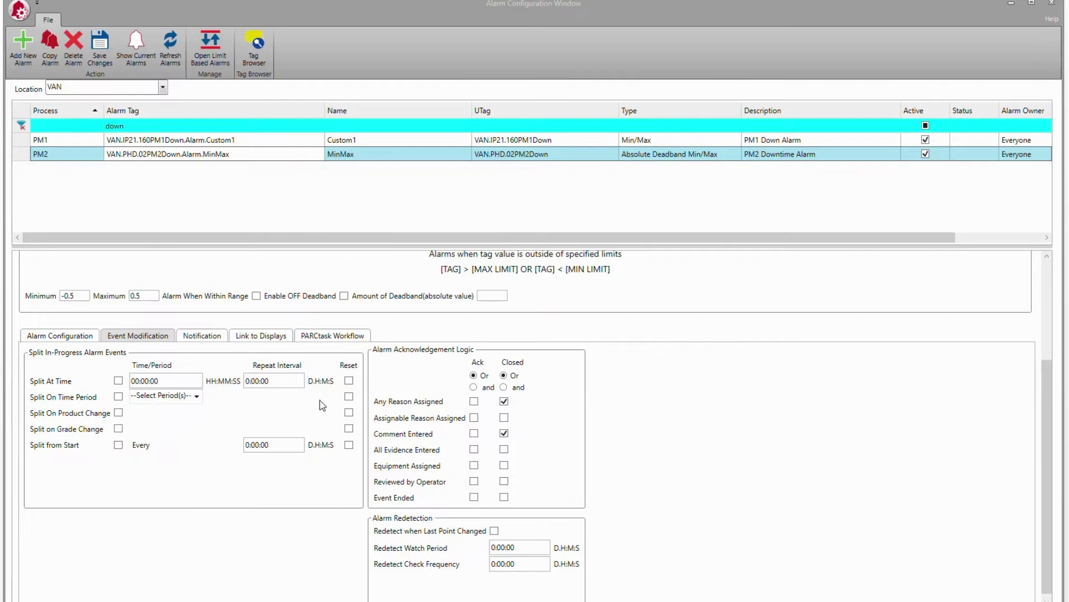
pyautogui.click(332, 336)
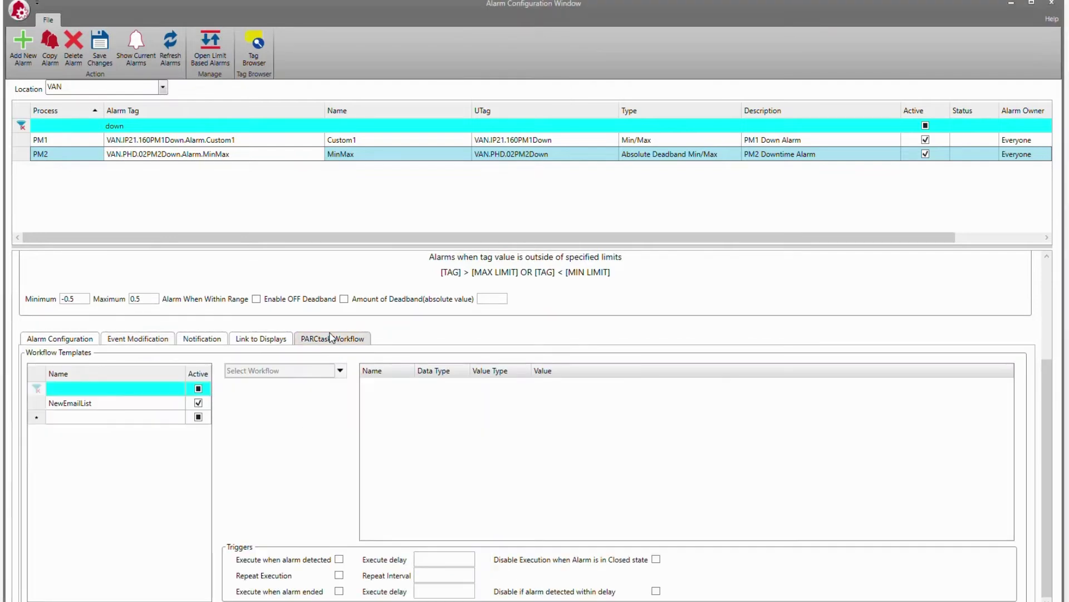
pyautogui.click(108, 418)
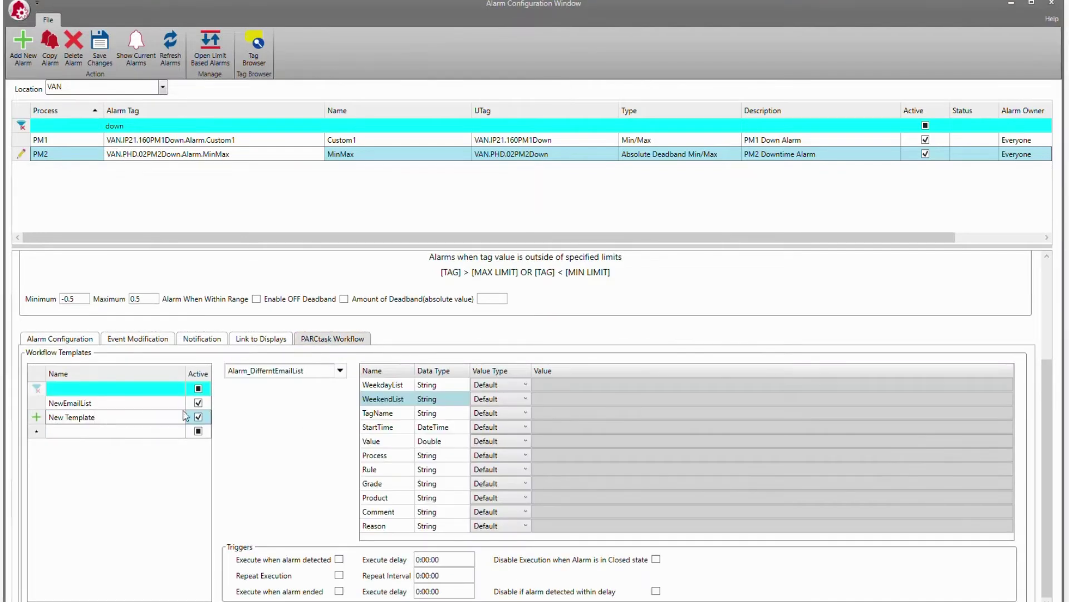
pyautogui.click(341, 371)
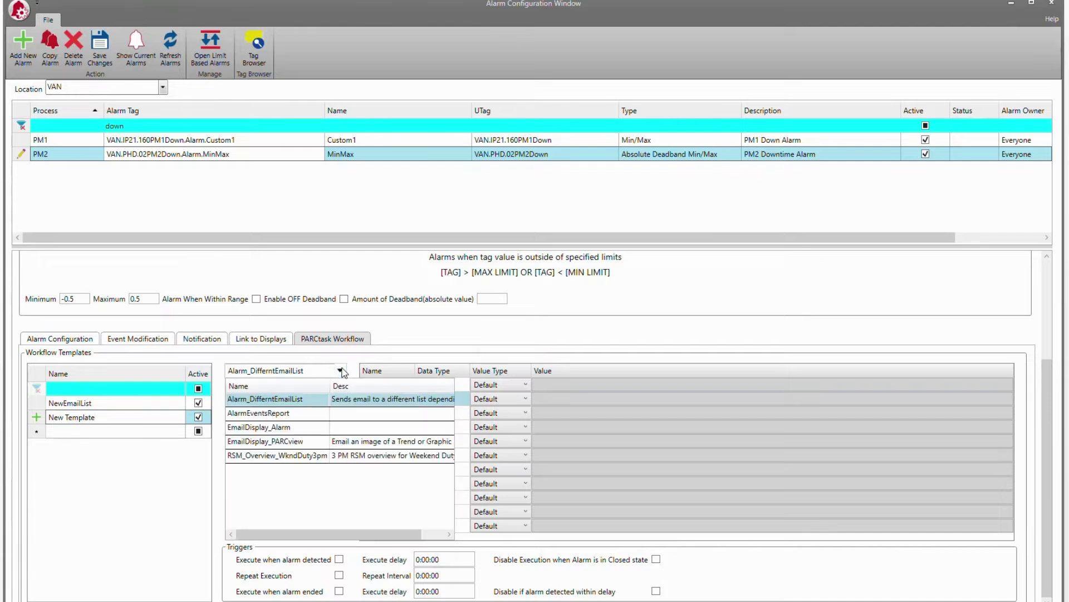
pyautogui.click(311, 428)
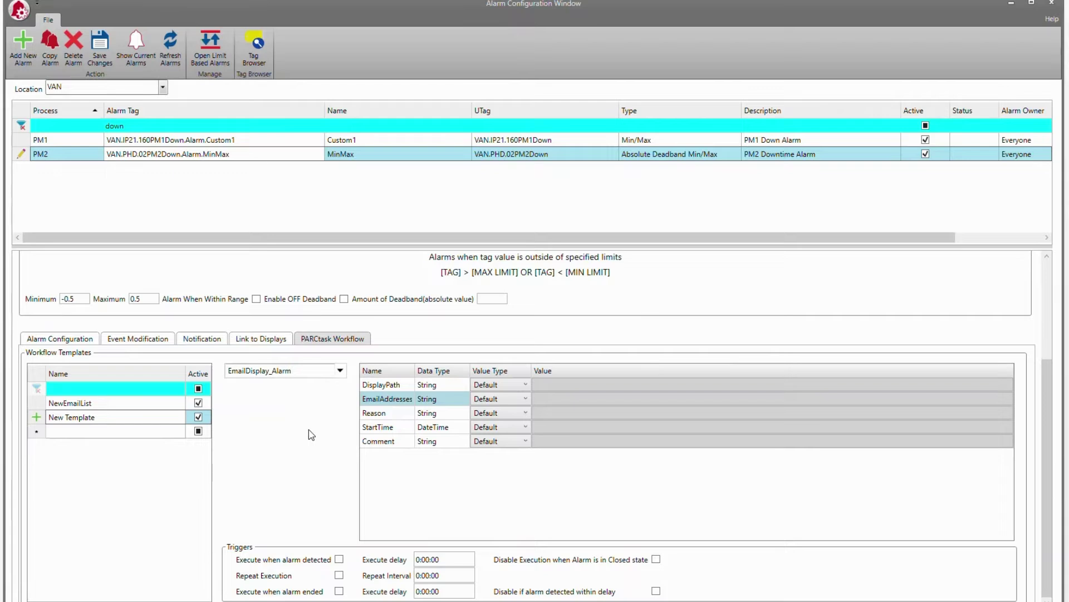
# - Set DisplayPath to a fixed Value pointing to the PM Overview Trend.dis_tr display
pyautogui.click(493, 384)
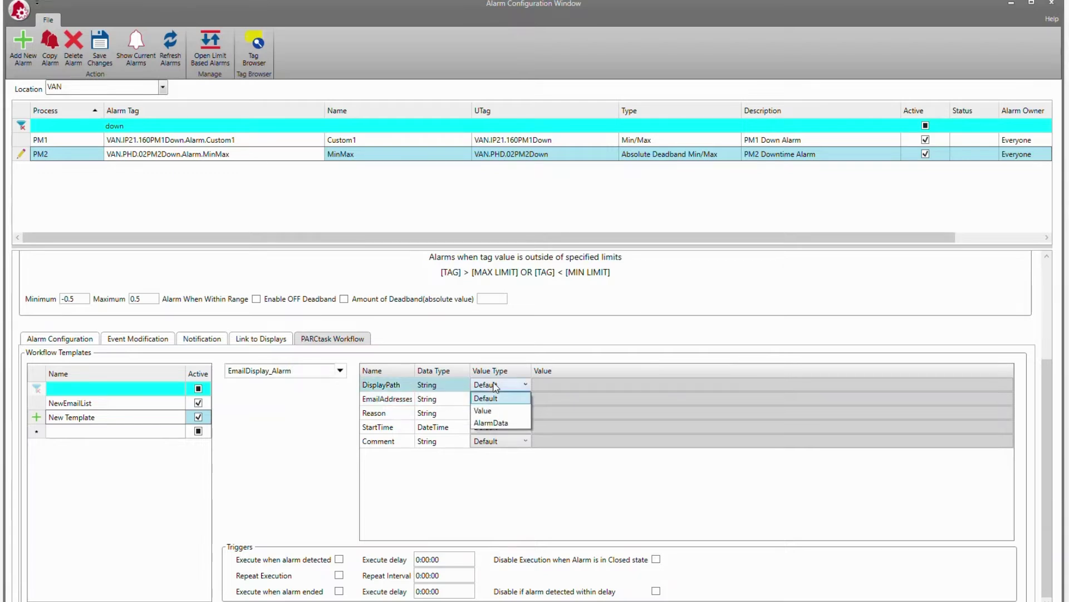
pyautogui.click(493, 410)
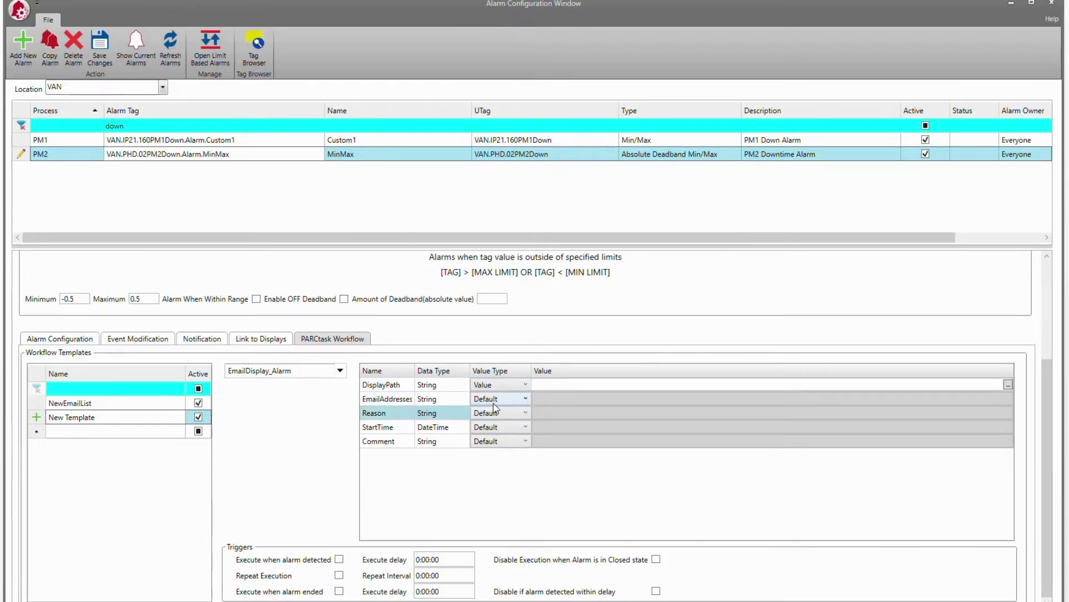
pyautogui.click(946, 385)
pyautogui.write('C:\\Capstone\\dataPARC\\db\\Displays\\Paper Mill\\PM Overview Trend.dis_tr')
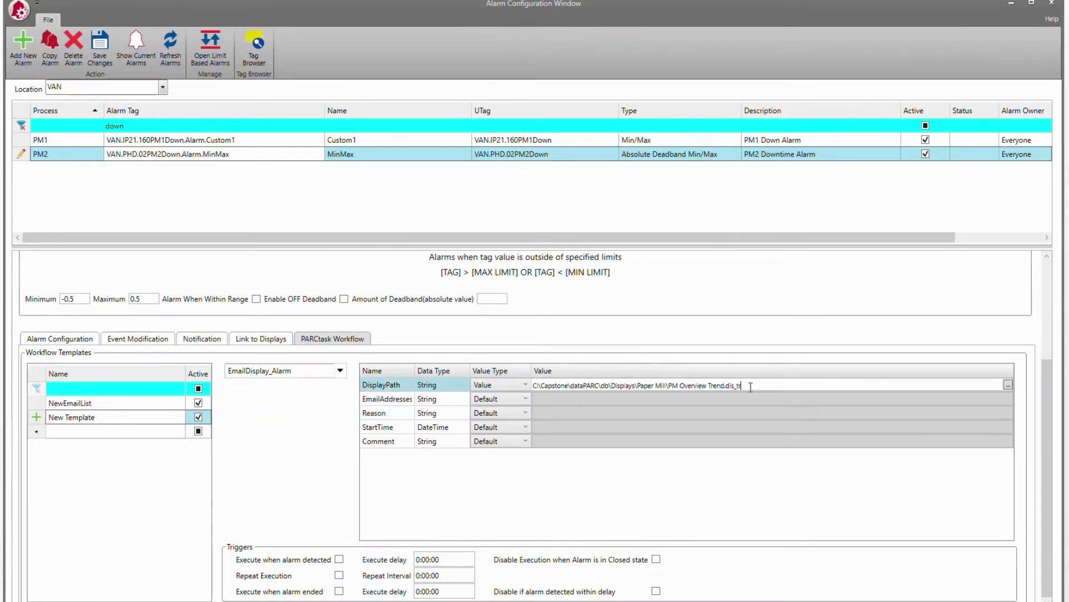
# - Set EmailAddresses to a fixed Value containing the recipient's e-mail address
pyautogui.click(507, 399)
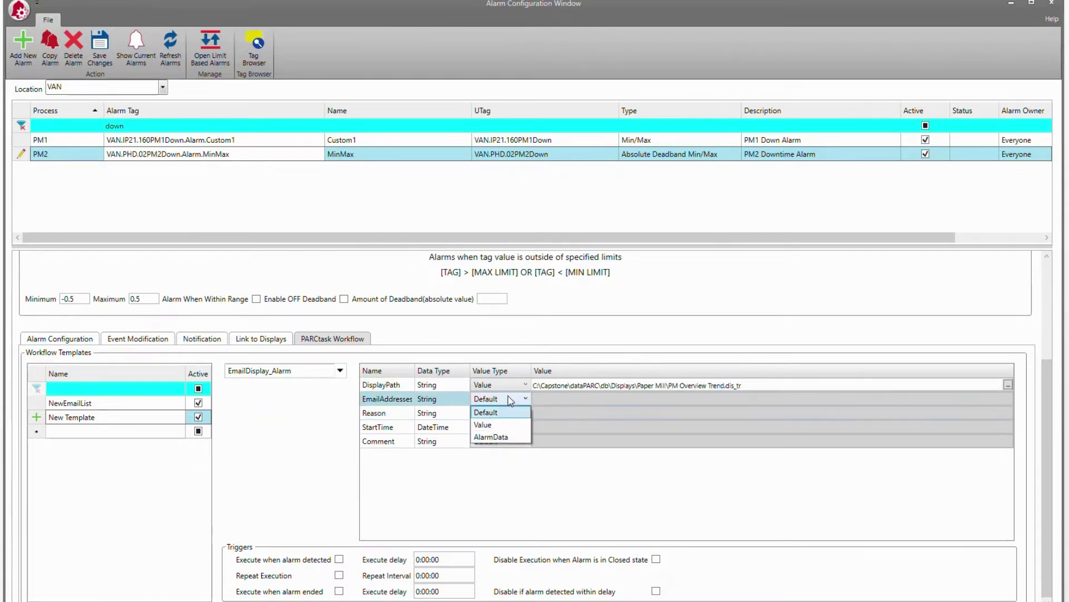
pyautogui.click(502, 425)
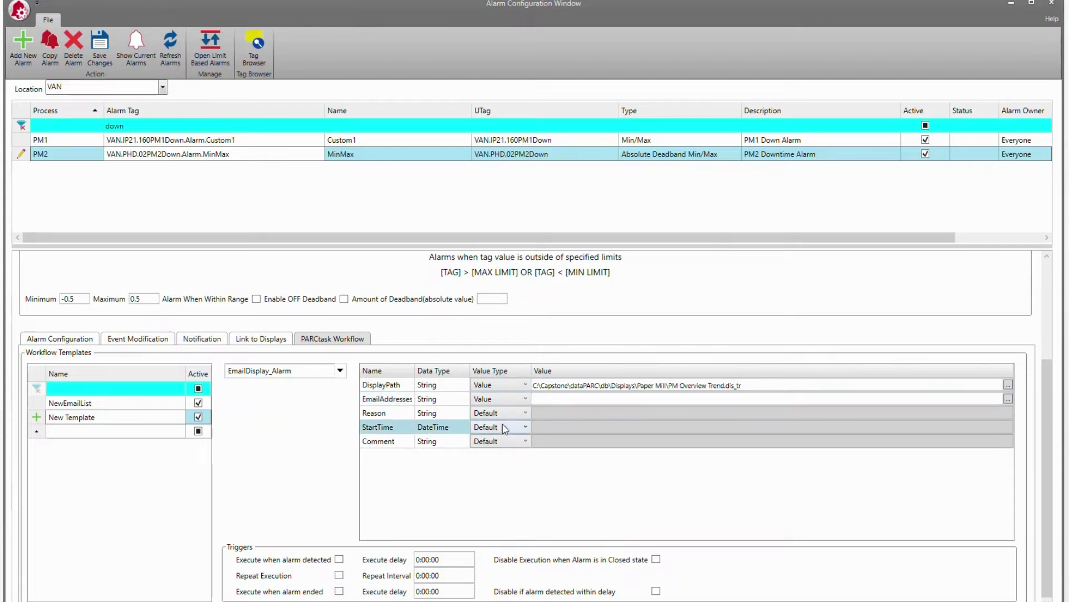
pyautogui.click(546, 398)
pyautogui.hotkey('ctrl', 'v')
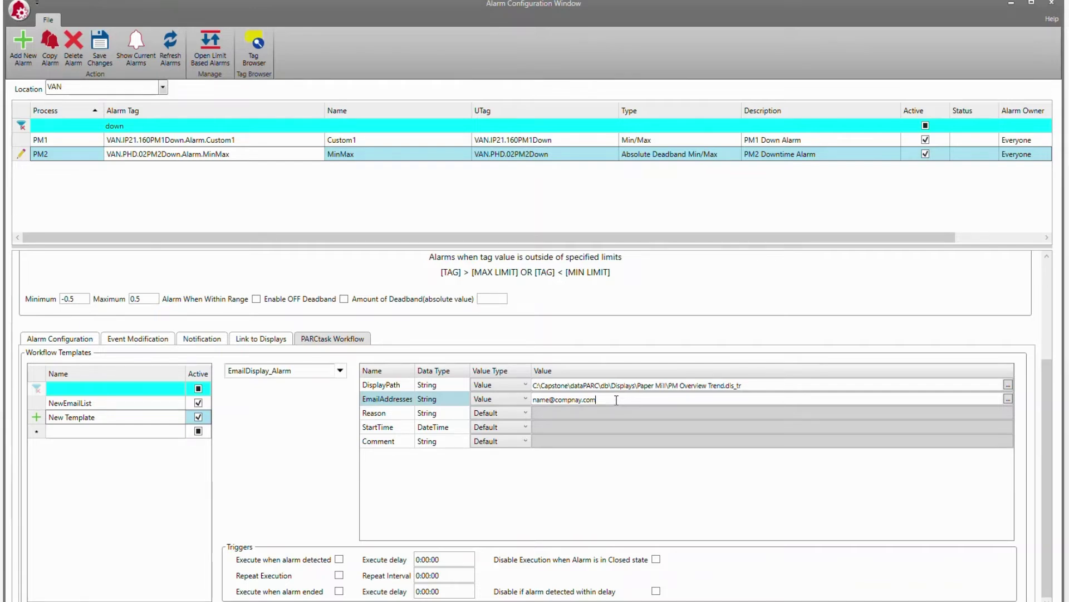
# - Set the Value Type of Reason, StartTime and Comment to AlarmData
pyautogui.click(508, 414)
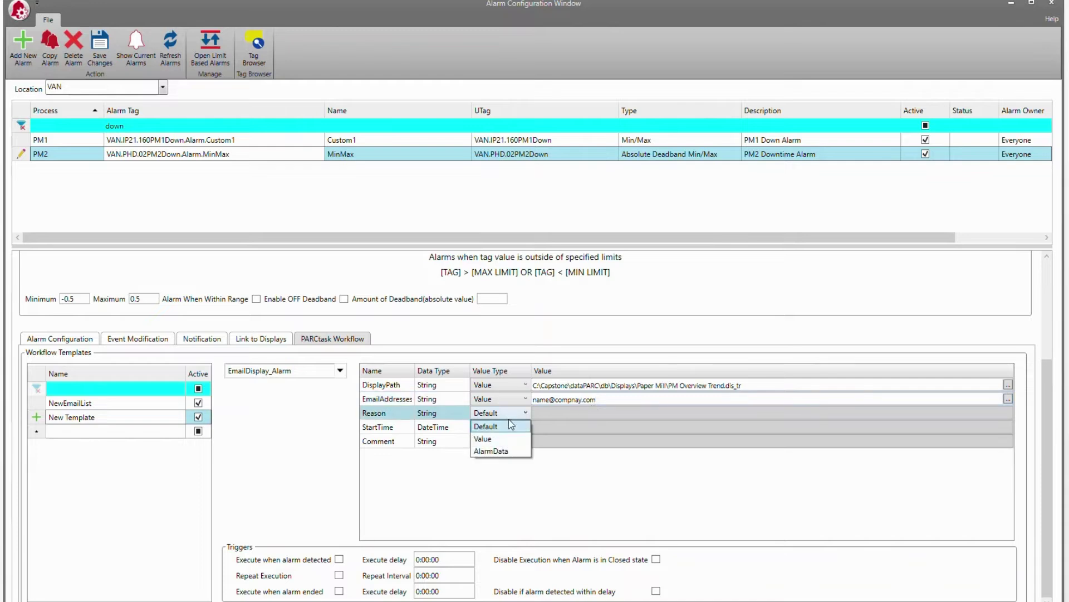
pyautogui.click(504, 451)
pyautogui.click(512, 427)
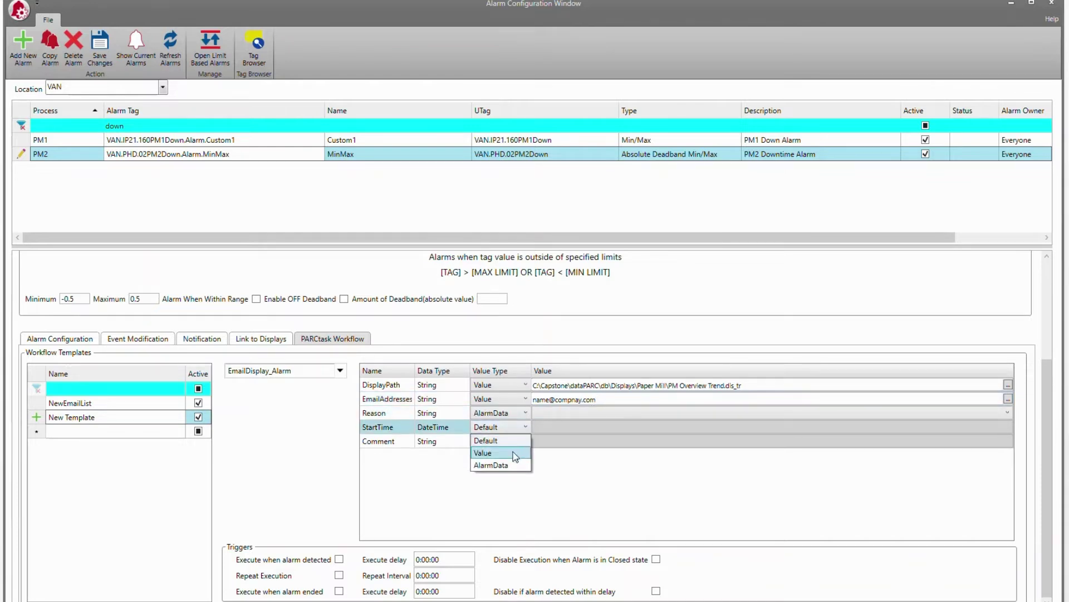
pyautogui.click(511, 465)
pyautogui.click(516, 442)
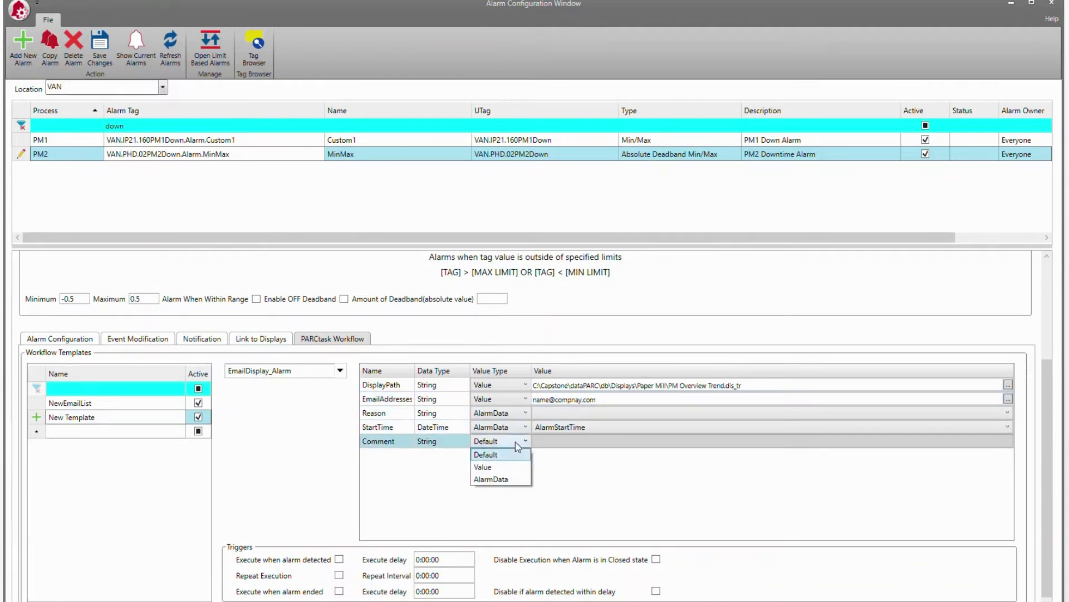
pyautogui.click(516, 479)
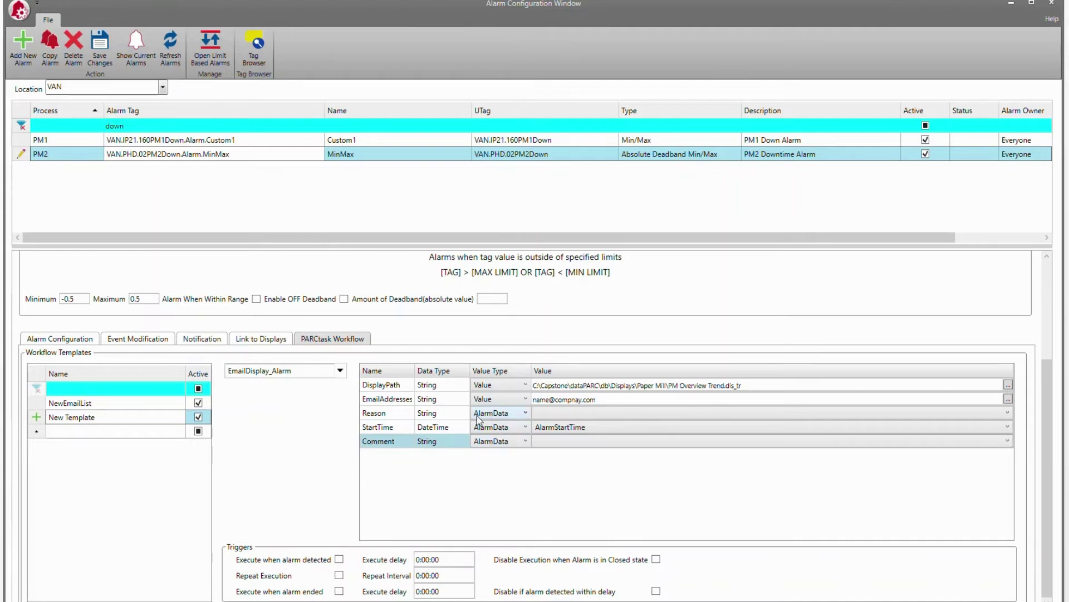
# - Map Reason to the alarm's Reason field and Comment to its Comment field
pyautogui.click(580, 412)
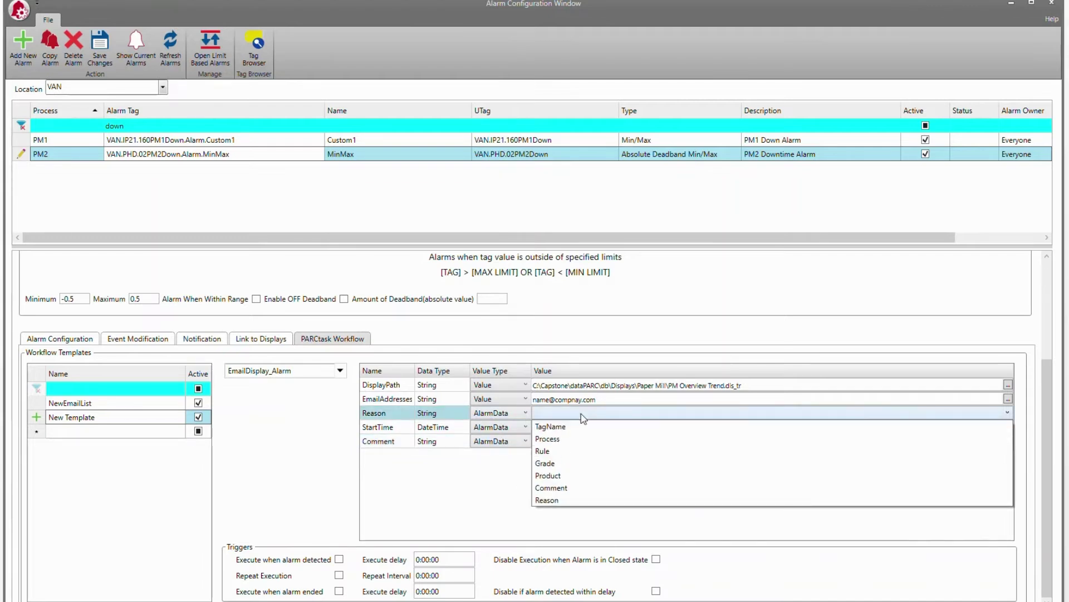
pyautogui.click(570, 500)
pyautogui.click(569, 441)
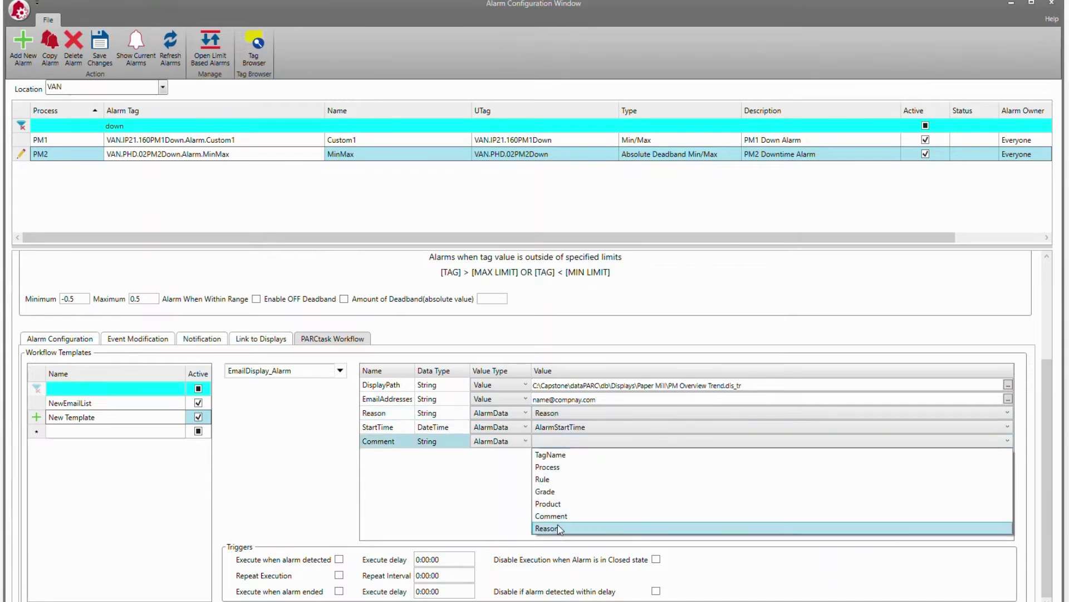
pyautogui.click(557, 527)
pyautogui.click(574, 444)
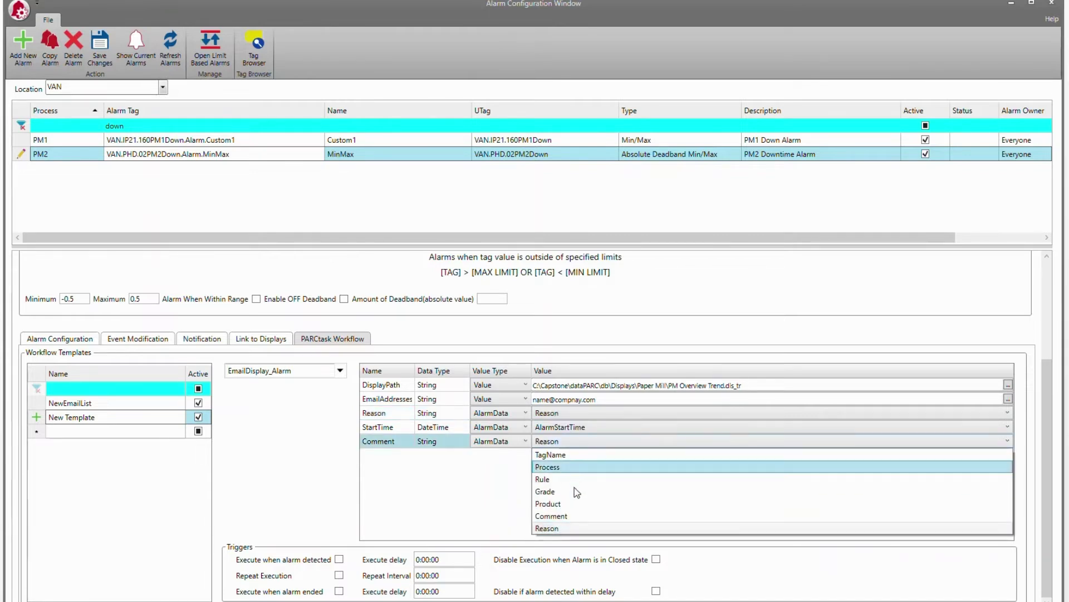
pyautogui.click(569, 516)
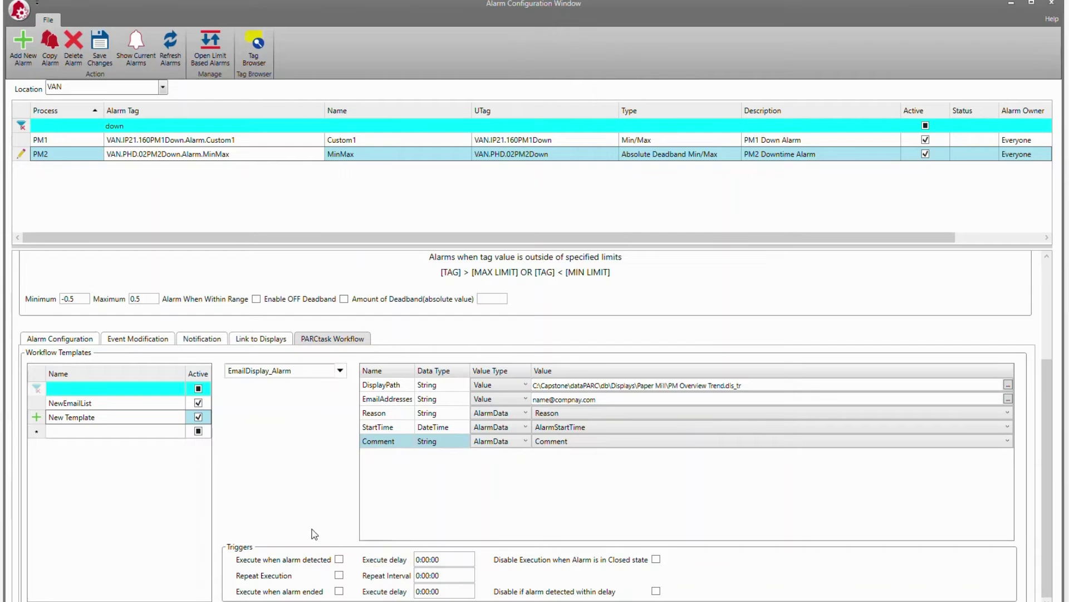
# - Enable Execute when alarm ended for the template and save the alarm configuration
pyautogui.click(340, 591)
pyautogui.click(100, 45)
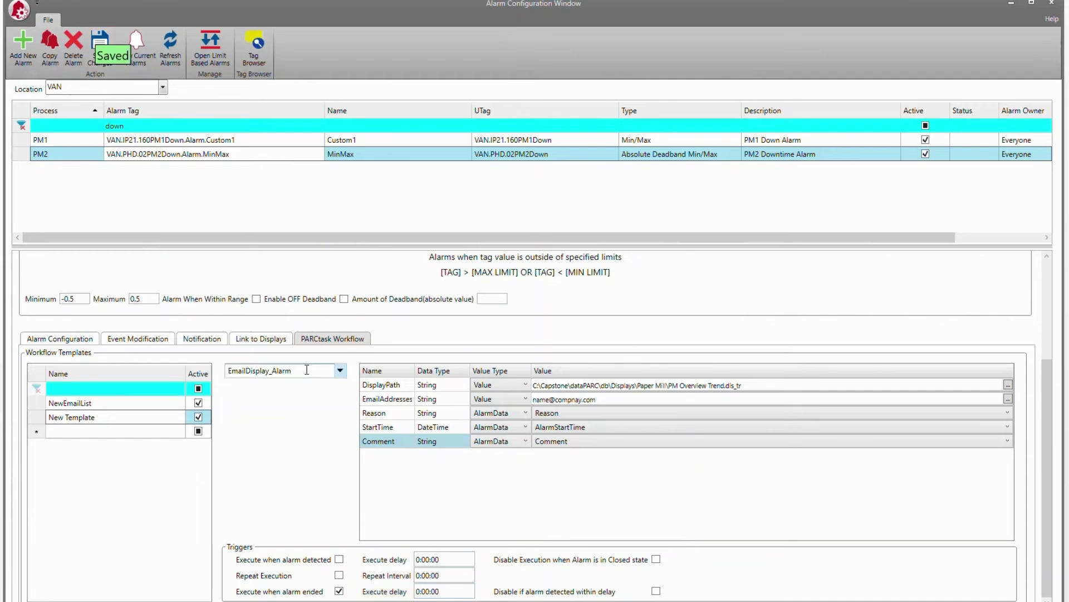